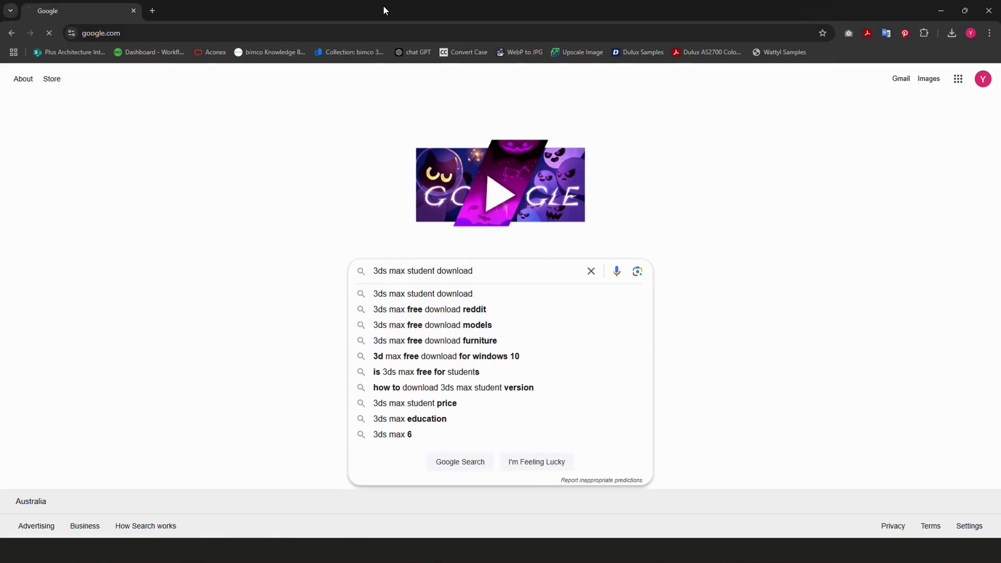
Step: Search the web for "3ds max student download" and open Autodesk's Student Access to Education Downloads page
{"action": "key", "text": "Return"}
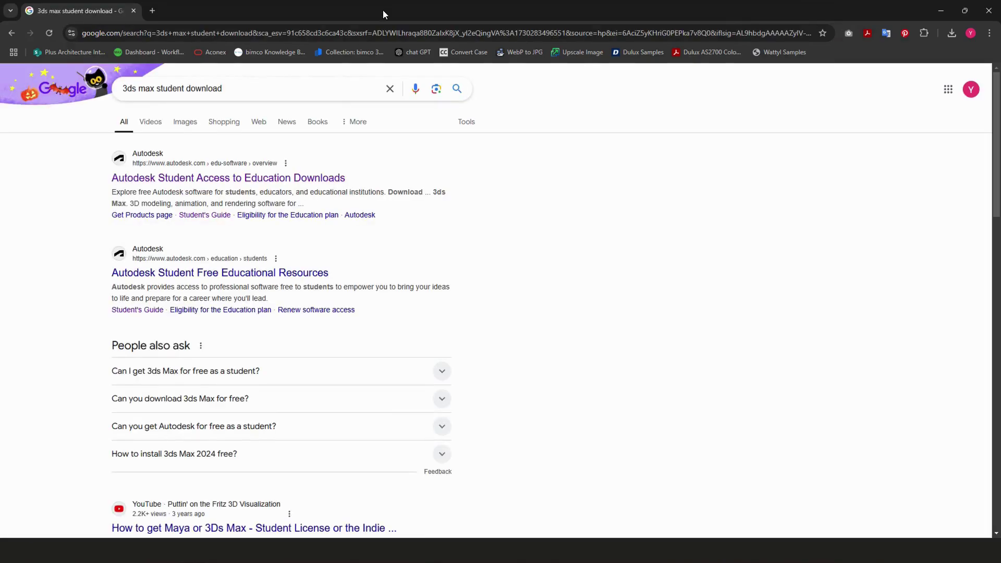
{"action": "left_click", "coordinate": [315, 180]}
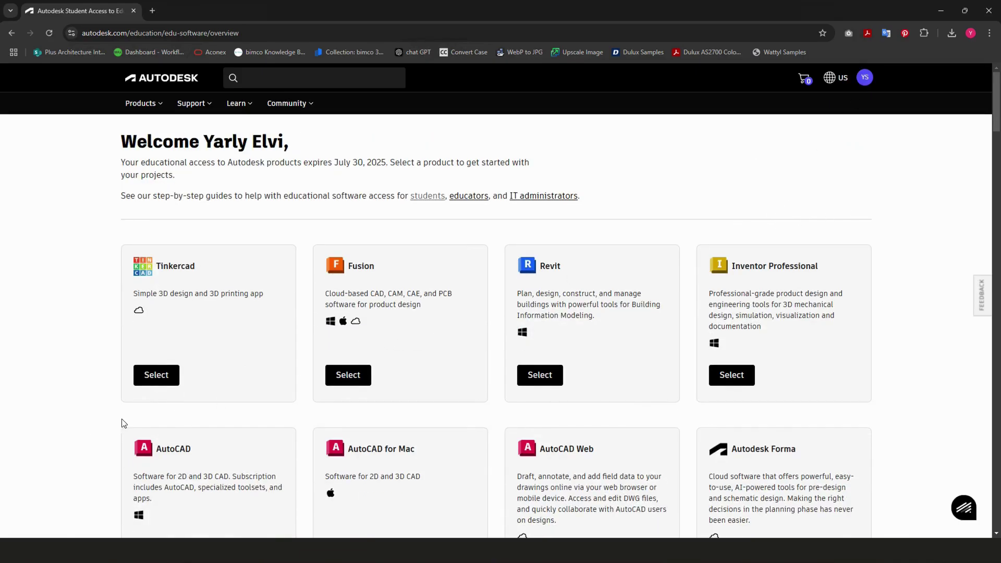
Step: Select 3ds Max among the educational software and access the products under the Student plan
{"action": "scroll", "coordinate": [120, 421], "scroll_direction": "down", "scroll_amount": 4}
{"action": "scroll", "coordinate": [121, 421], "scroll_direction": "down", "scroll_amount": 1}
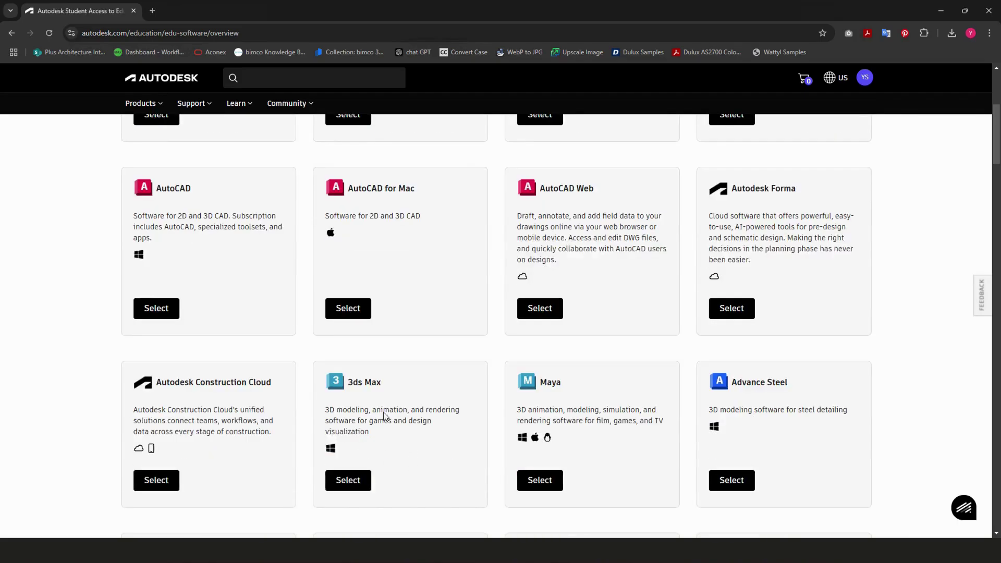
{"action": "left_click_drag", "start_coordinate": [332, 483], "coordinate": [455, 433]}
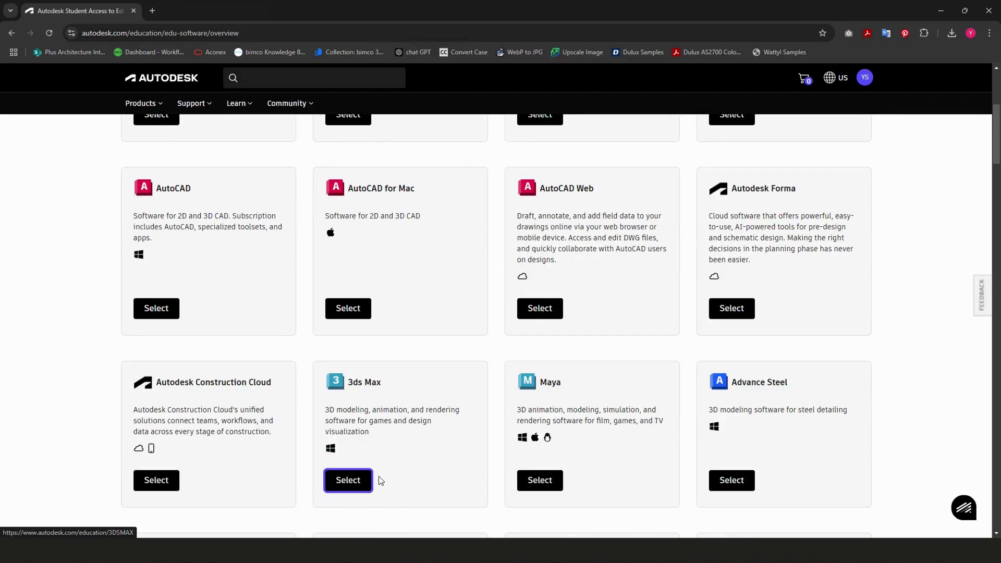
{"action": "left_click", "coordinate": [361, 483]}
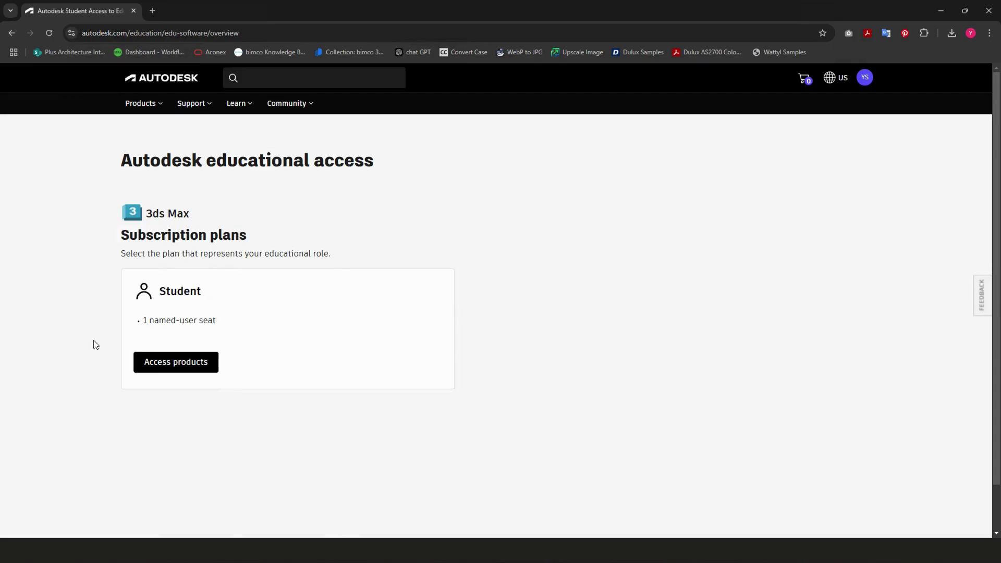
{"action": "left_click", "coordinate": [208, 365]}
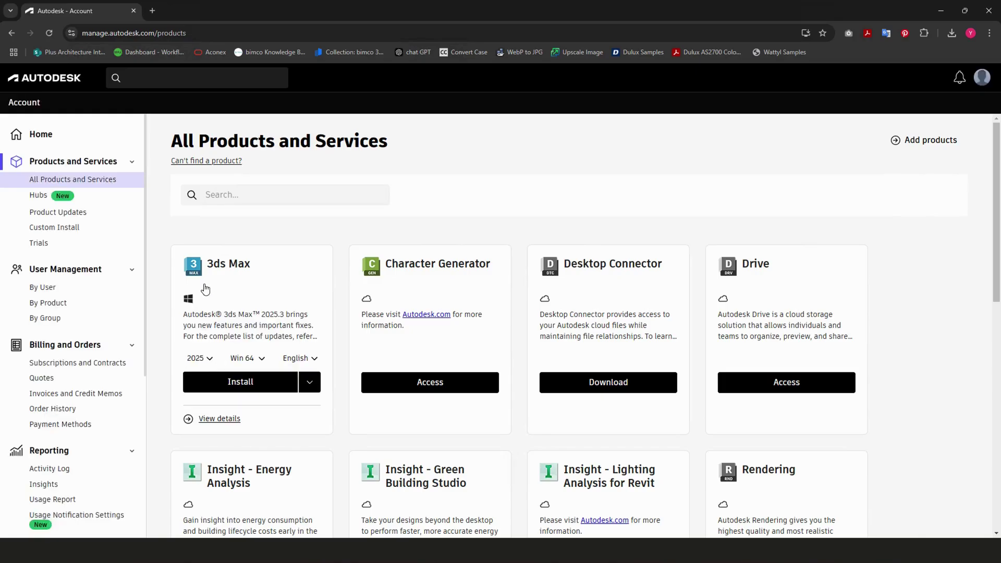
Step: Download the installer for 3ds Max 2025, Win 64, English, and dismiss the download notice
{"action": "left_click", "coordinate": [235, 385]}
{"action": "left_click", "coordinate": [207, 448]}
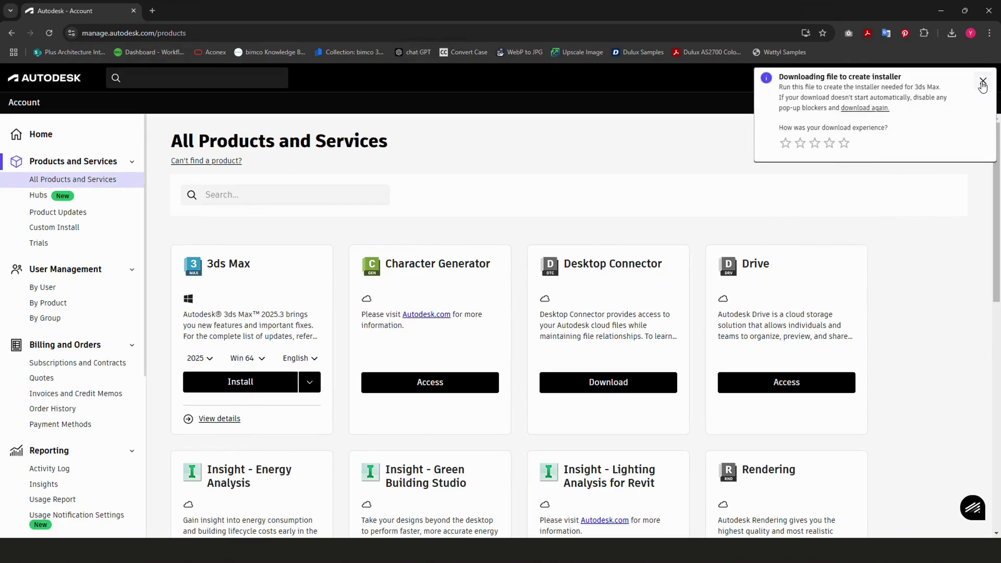
{"action": "left_click", "coordinate": [982, 82]}
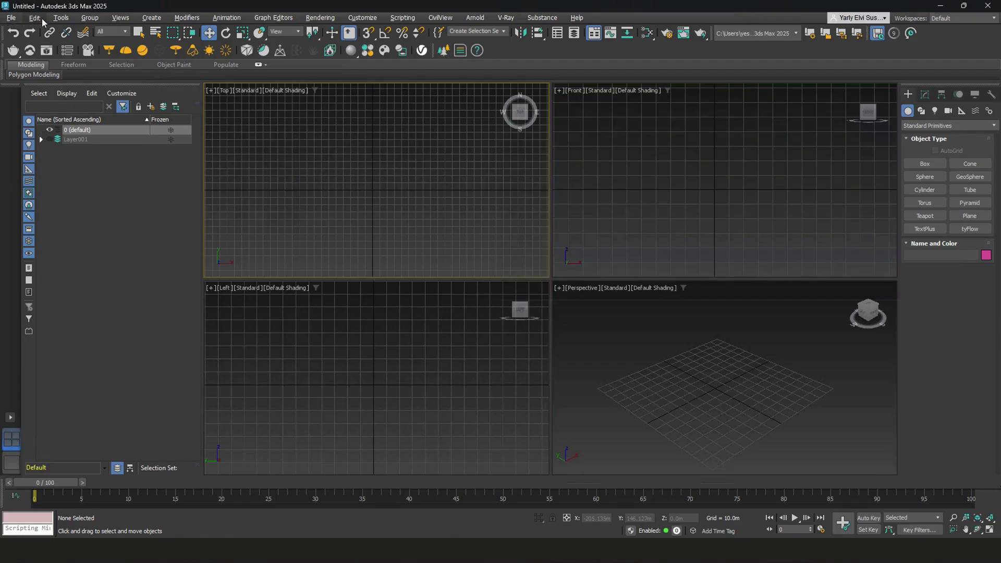
Step: In 3ds Max, look over the File, Create, Edit and Rendering commands and the main tools
{"action": "left_click", "coordinate": [14, 20]}
{"action": "left_click", "coordinate": [12, 19]}
{"action": "left_click", "coordinate": [150, 19]}
{"action": "left_click", "coordinate": [149, 19]}
{"action": "left_click", "coordinate": [36, 19]}
{"action": "left_click", "coordinate": [36, 19]}
{"action": "left_click", "coordinate": [321, 18]}
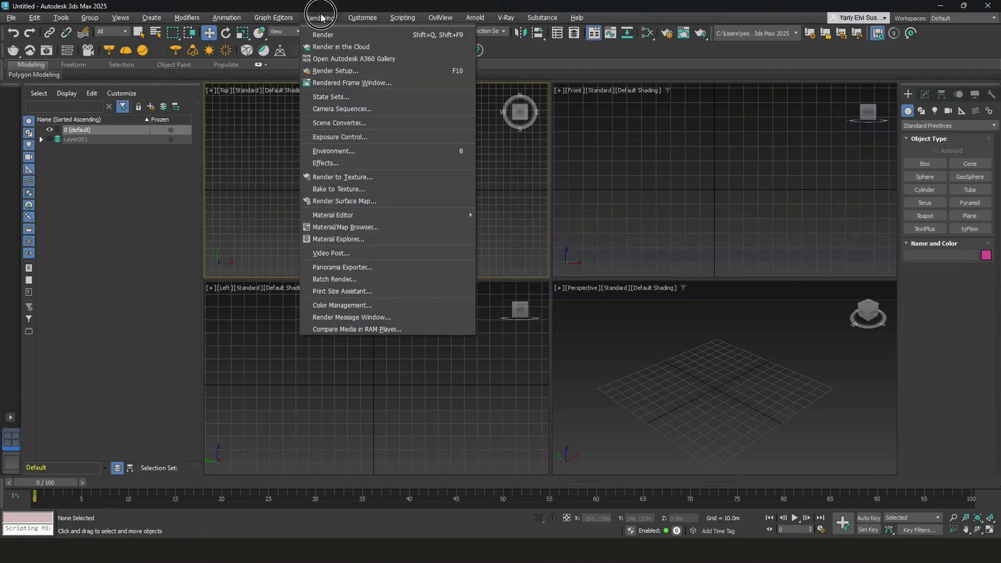
{"action": "left_click", "coordinate": [321, 19]}
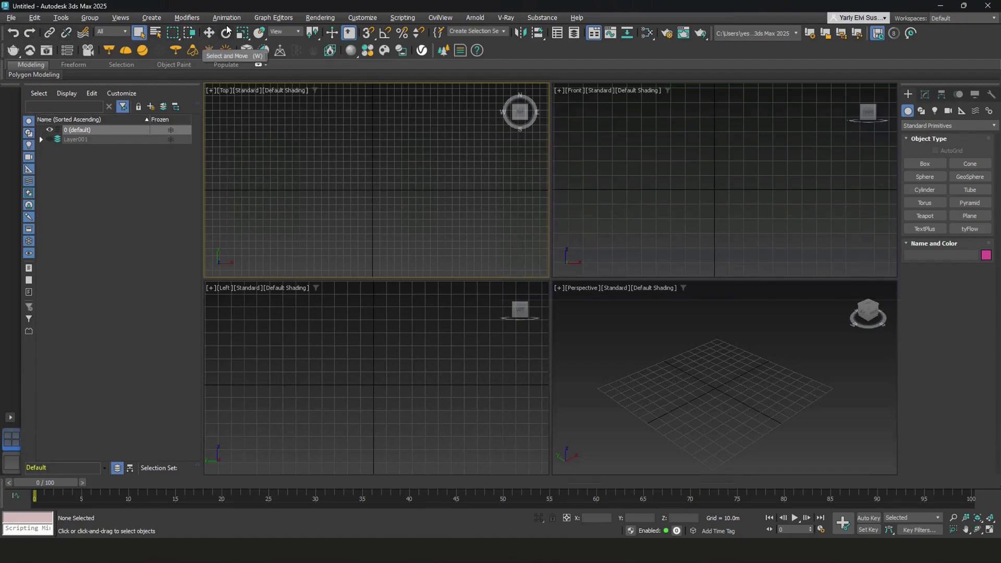
{"action": "left_click", "coordinate": [347, 30]}
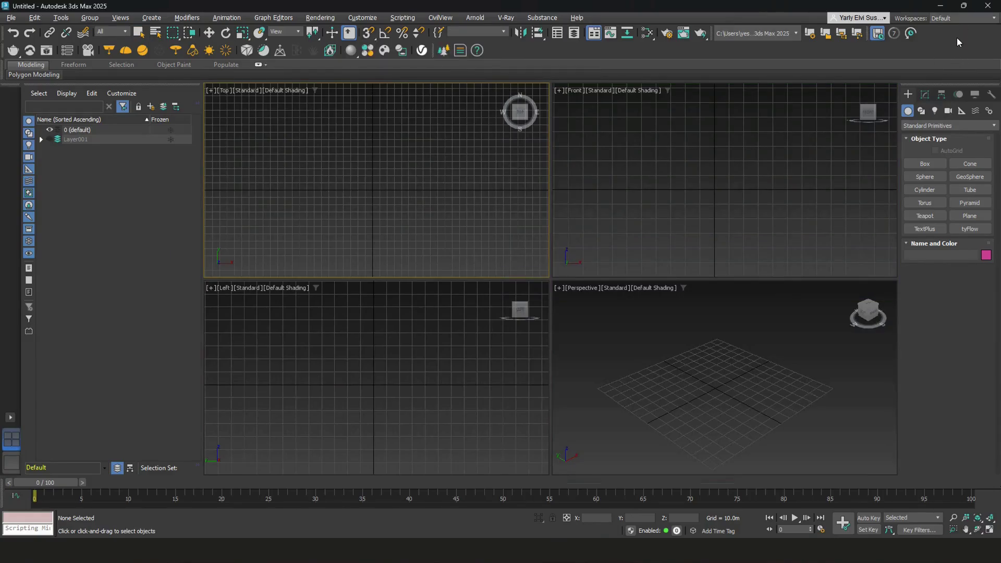
Step: Switch to the Alt Menu and Toolbar workspace and view the workspace management options
{"action": "left_click", "coordinate": [952, 16]}
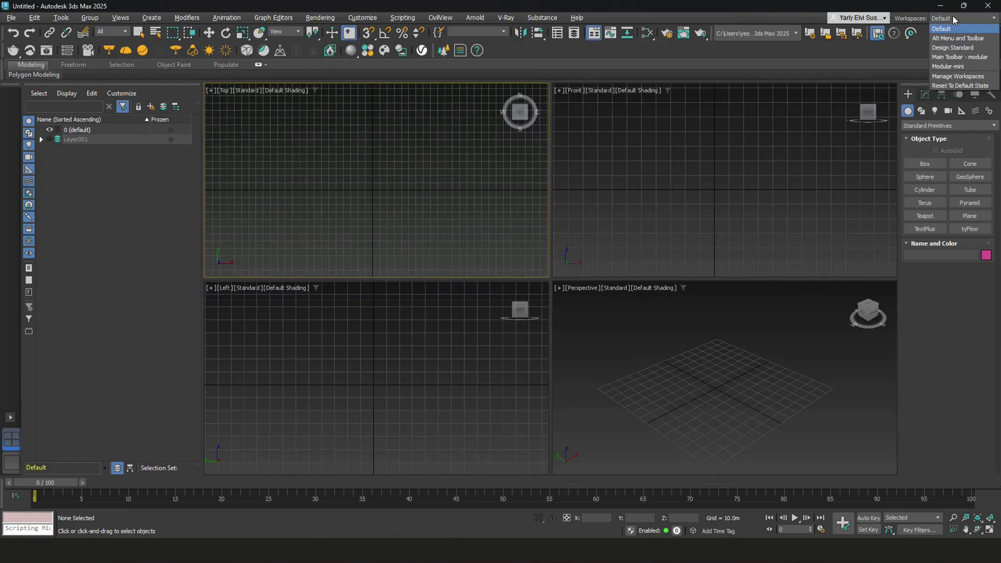
{"action": "left_click", "coordinate": [949, 39]}
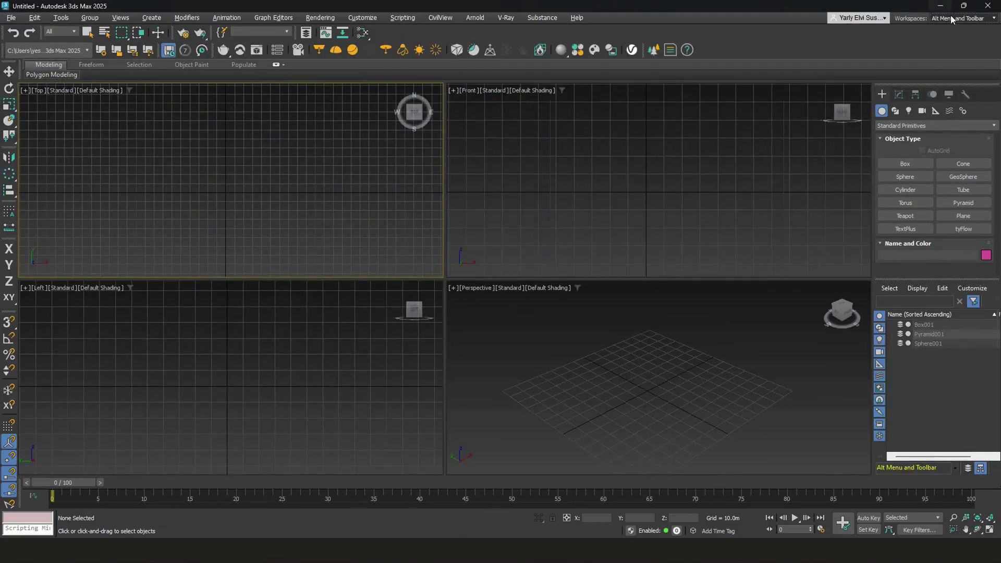
{"action": "left_click", "coordinate": [950, 18]}
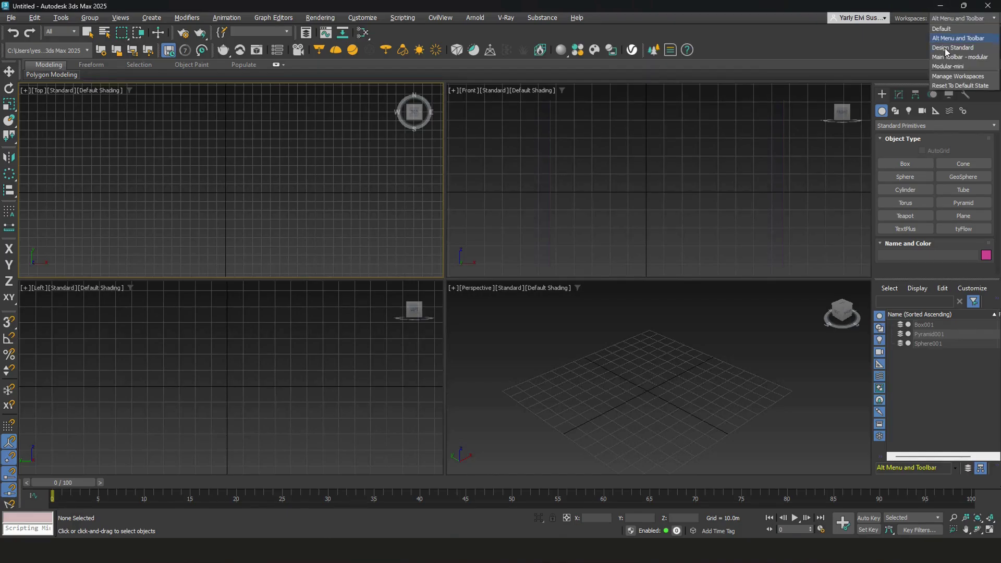
{"action": "left_click", "coordinate": [942, 77]}
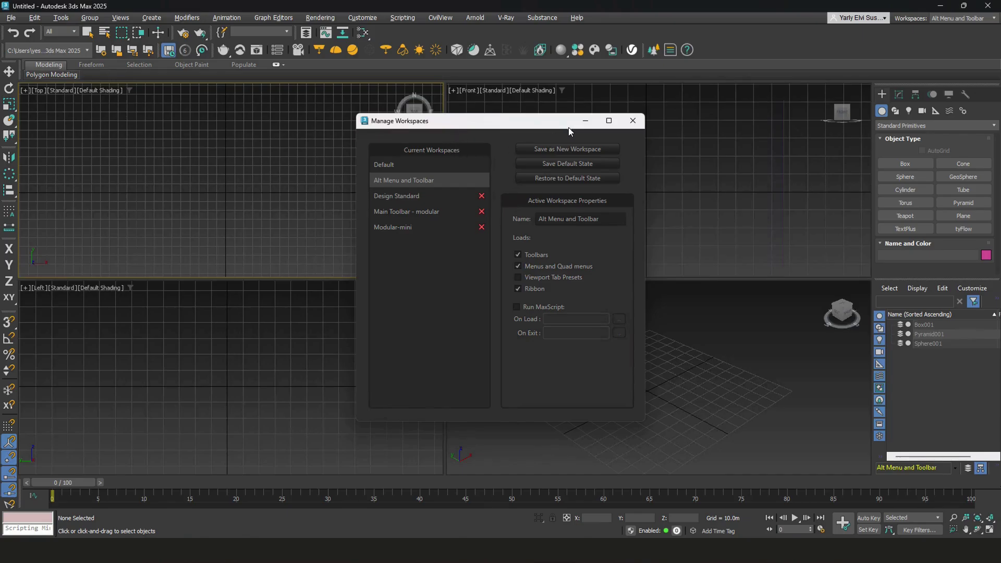
{"action": "left_click", "coordinate": [638, 125]}
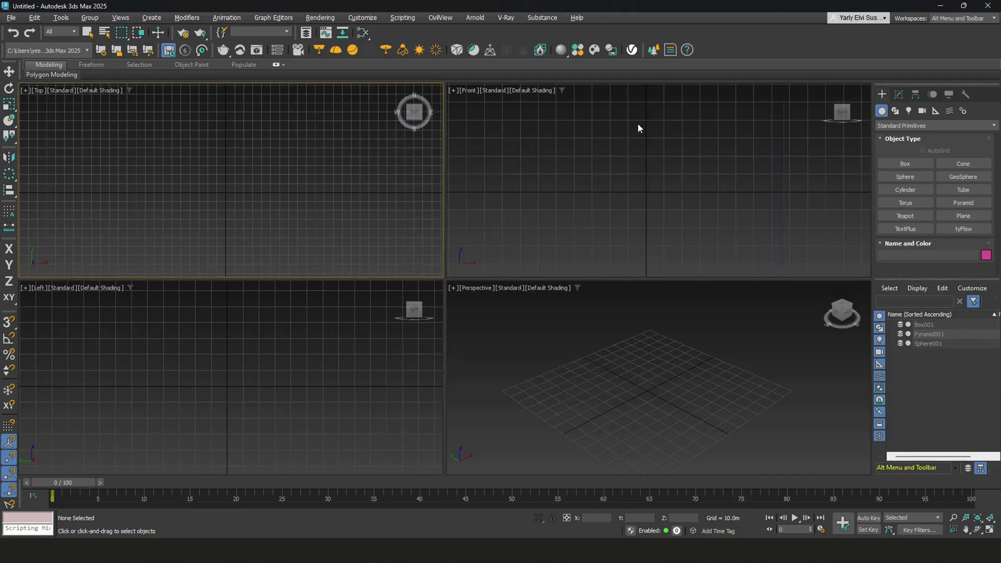
Step: Switch the workspace back to Default
{"action": "left_click", "coordinate": [981, 19]}
{"action": "left_click", "coordinate": [956, 29]}
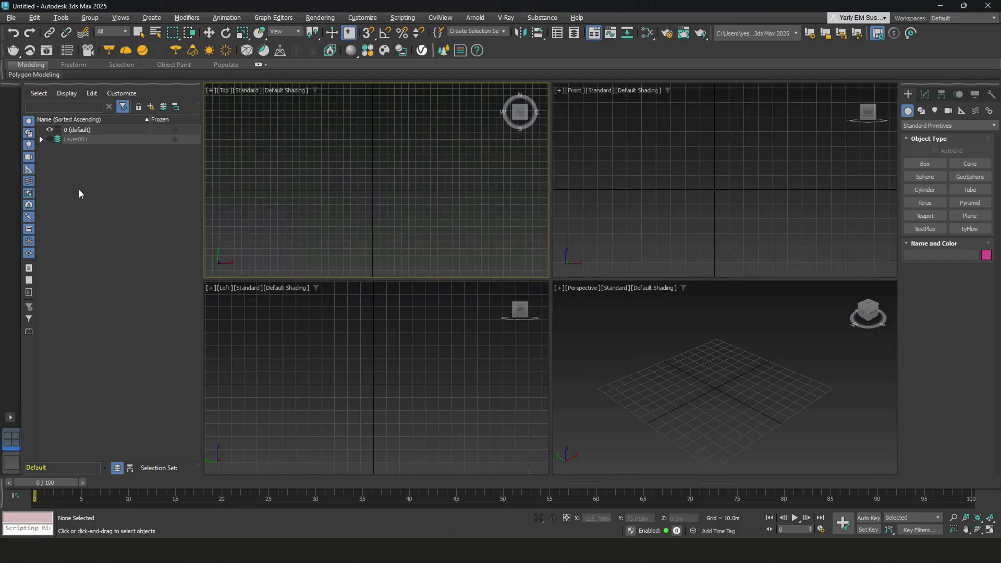
Step: Unhide Layer001 and expand it to list its objects, selecting Pyramid001 briefly before clearing the selection
{"action": "left_click", "coordinate": [49, 139]}
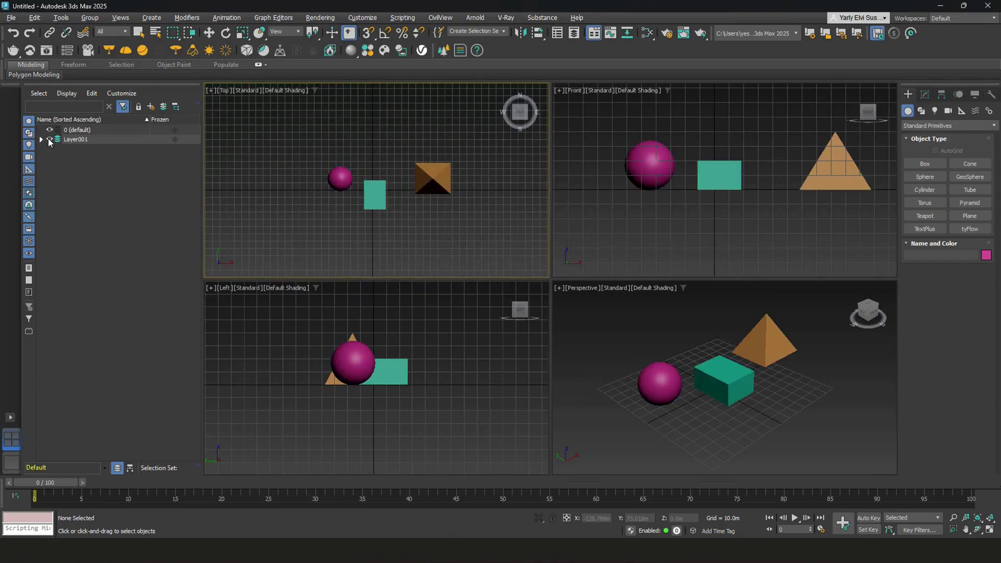
{"action": "left_click", "coordinate": [41, 139]}
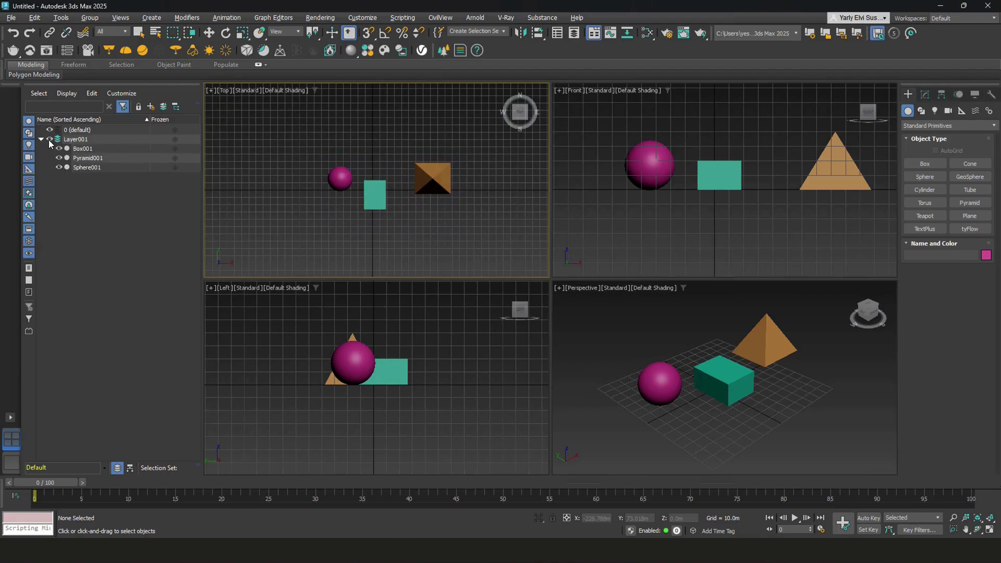
{"action": "left_click", "coordinate": [89, 160]}
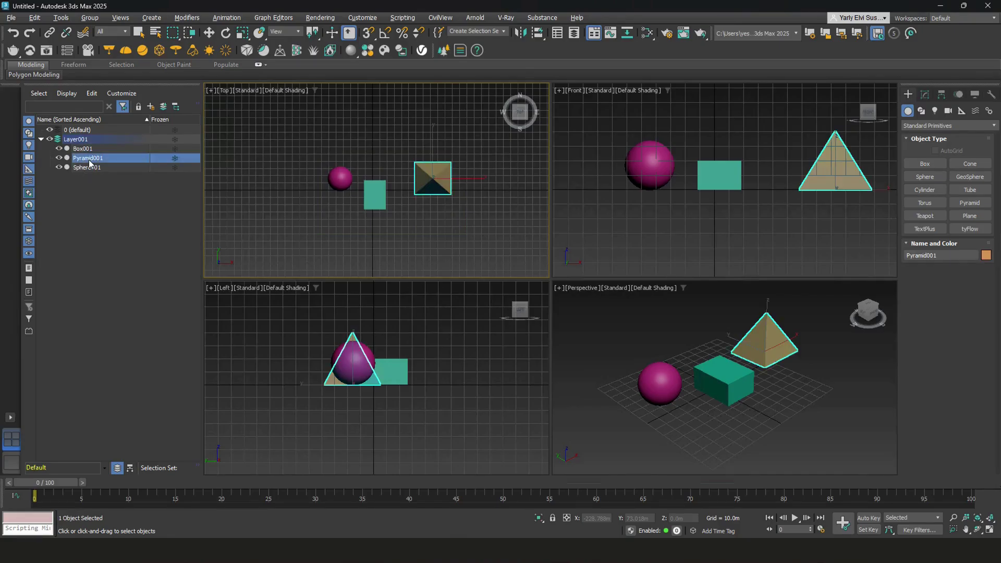
{"action": "left_click", "coordinate": [89, 190]}
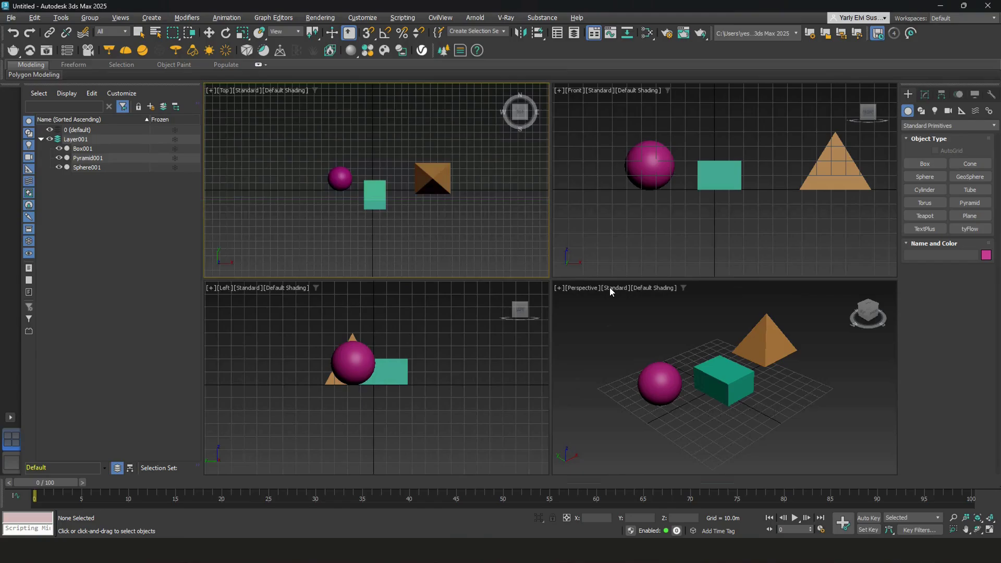
Step: Activate the Perspective, Front, Top and Left viewports in turn, finishing on the Perspective viewport
{"action": "left_click", "coordinate": [641, 312]}
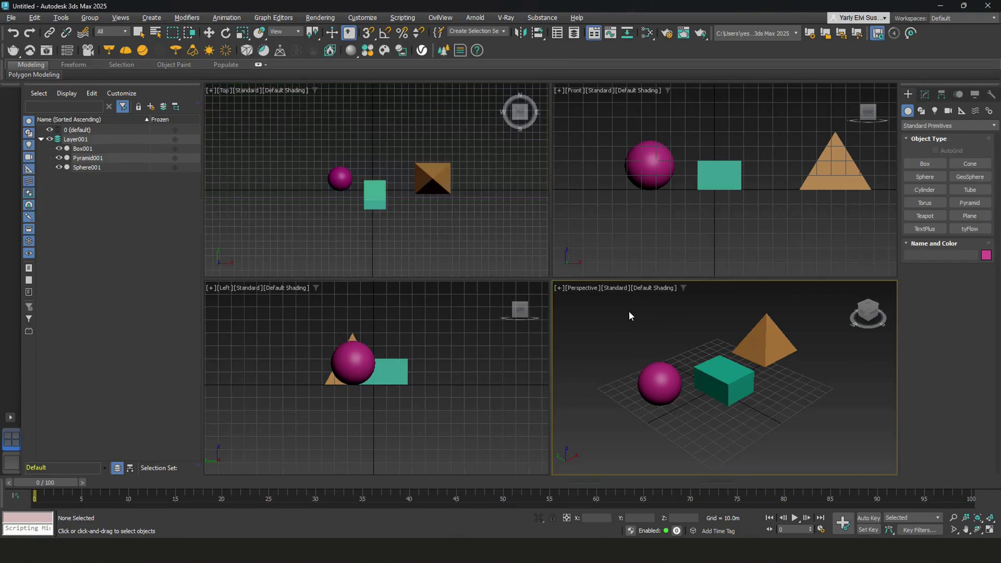
{"action": "left_click", "coordinate": [610, 223]}
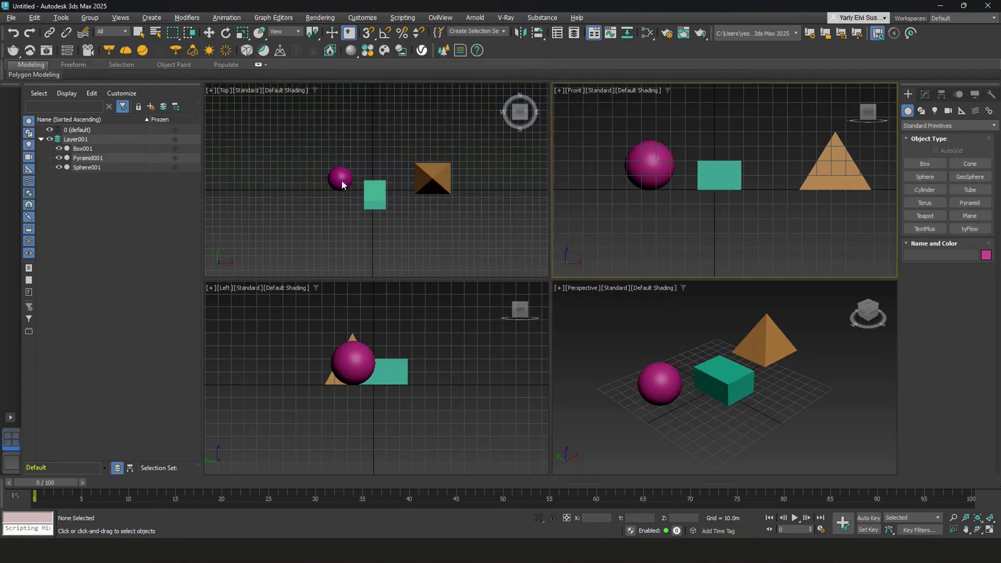
{"action": "left_click", "coordinate": [308, 167]}
{"action": "left_click", "coordinate": [304, 330]}
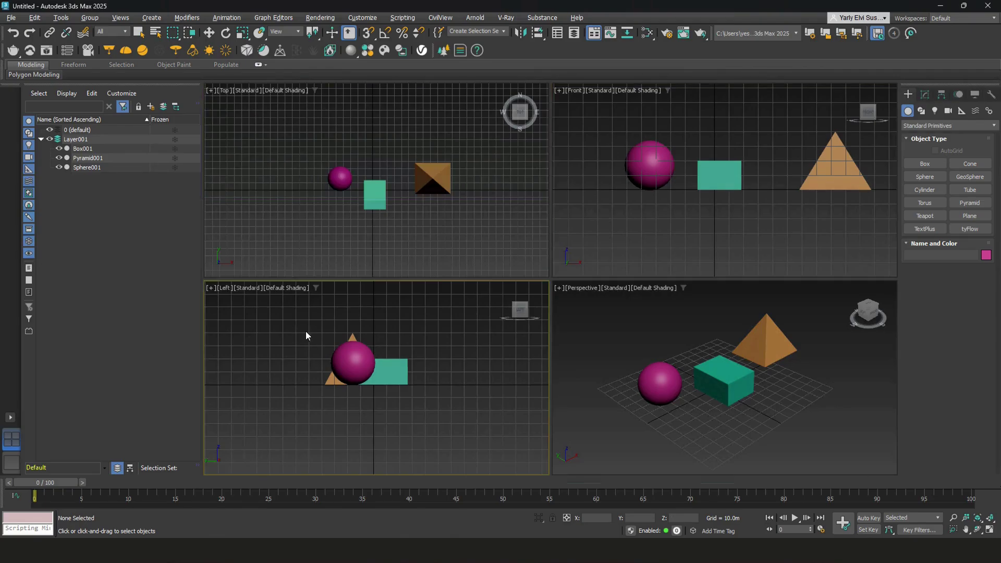
{"action": "left_click", "coordinate": [568, 308]}
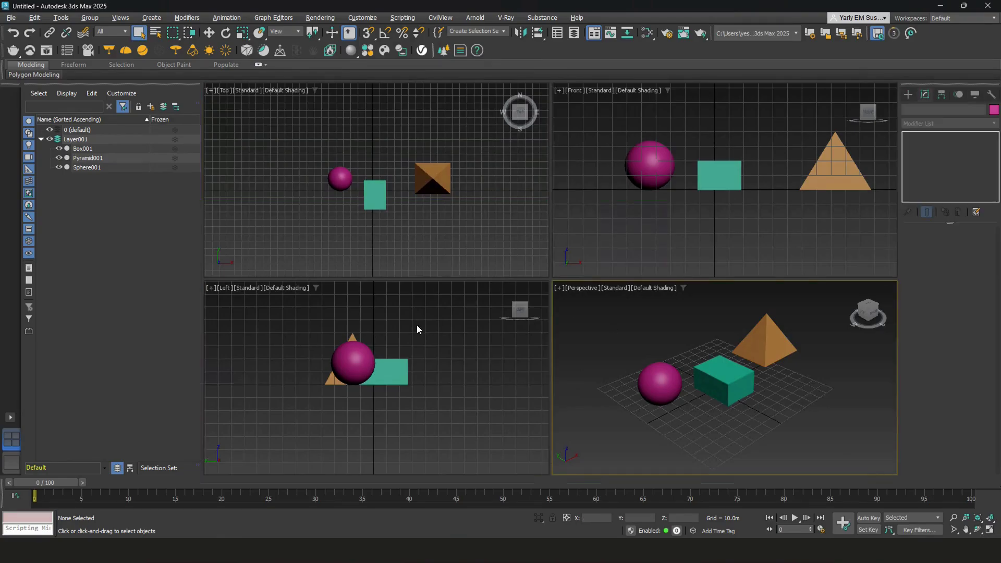
Step: Change to the single Perspective viewport layout and toggle its display to wireframe and back to default shading
{"action": "left_click", "coordinate": [6, 462]}
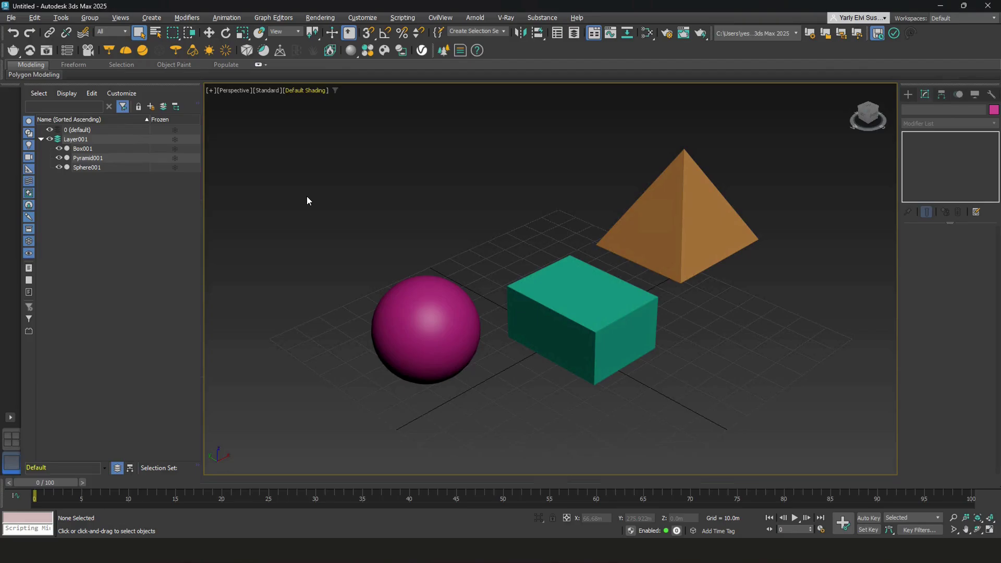
{"action": "key", "text": "F3"}
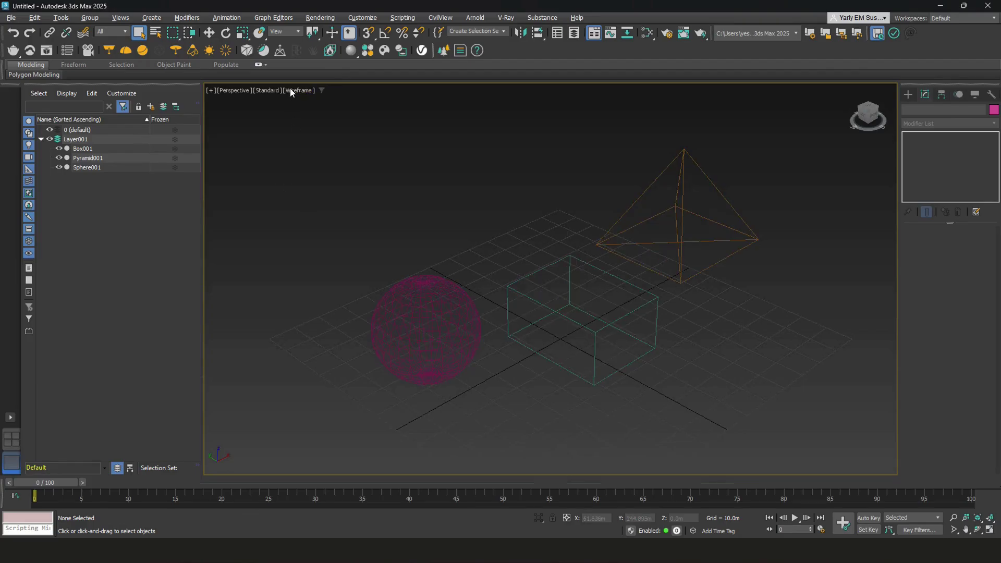
{"action": "key", "text": "F3"}
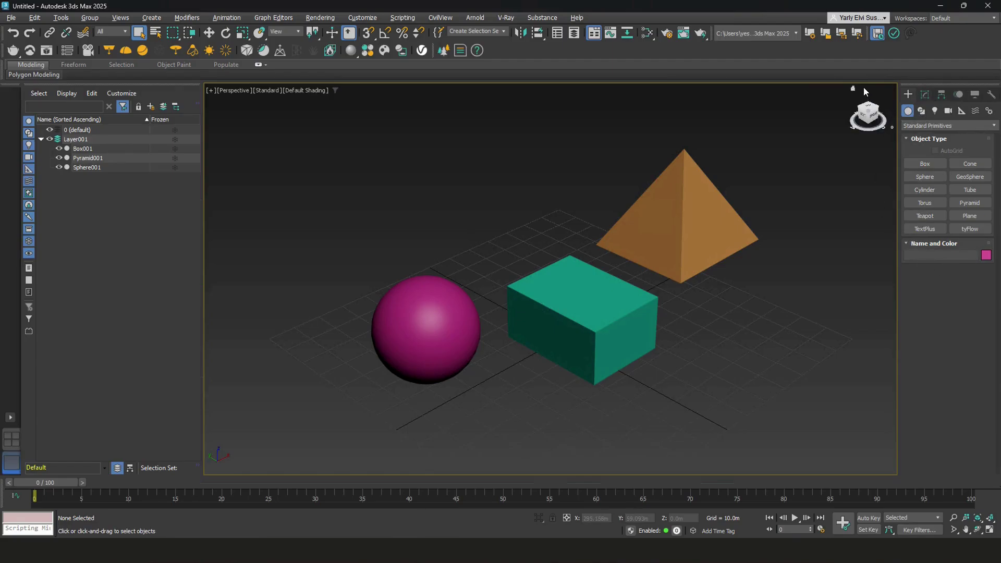
Step: Select the green box to view its modifiable parameters, and clear the selection
{"action": "left_click", "coordinate": [924, 95]}
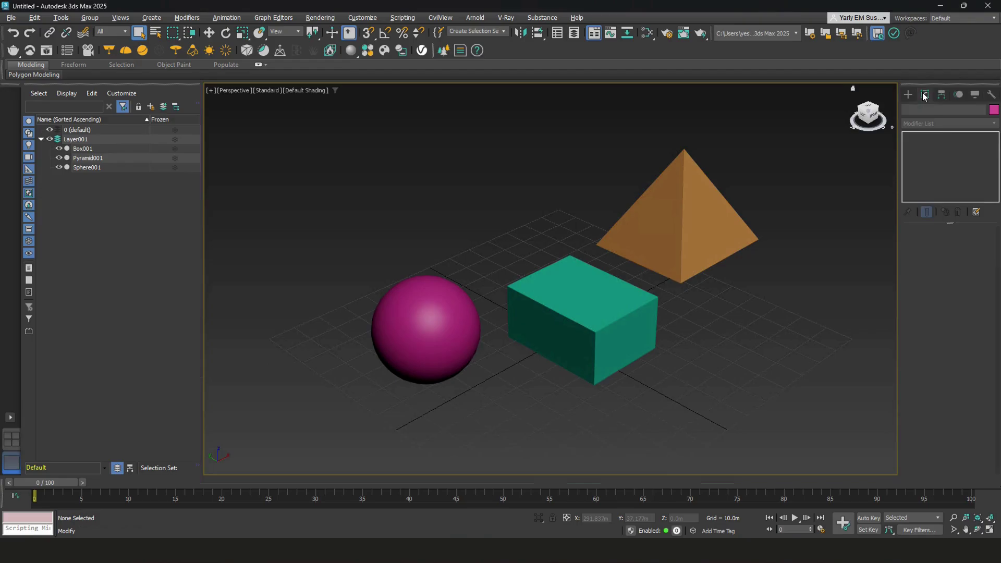
{"action": "left_click", "coordinate": [644, 293]}
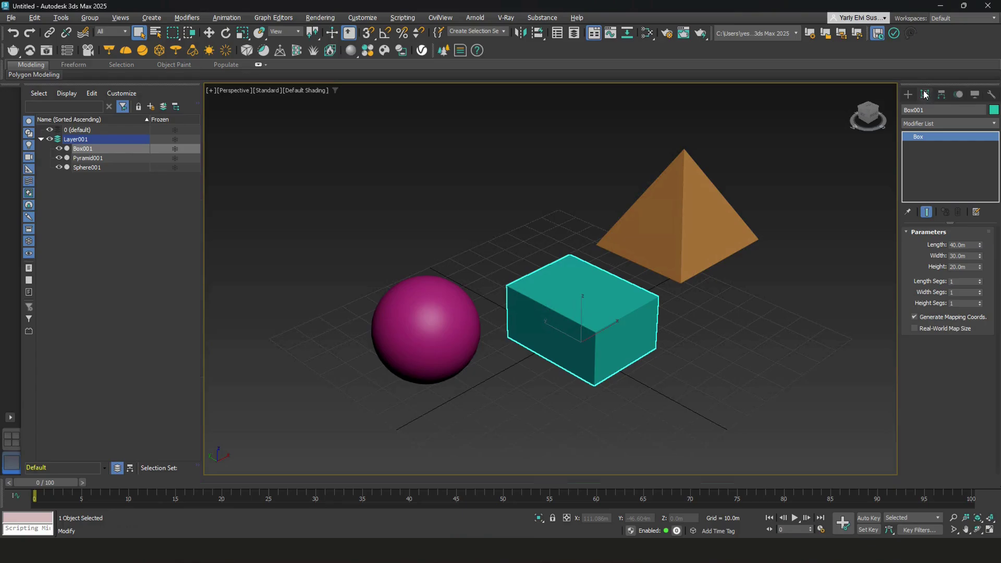
{"action": "left_click", "coordinate": [760, 322]}
Step: Zoom the Perspective view out and back in on the three objects using the Zoom tool, and return to Select Object
{"action": "scroll", "coordinate": [760, 322], "scroll_direction": "down", "scroll_amount": 2}
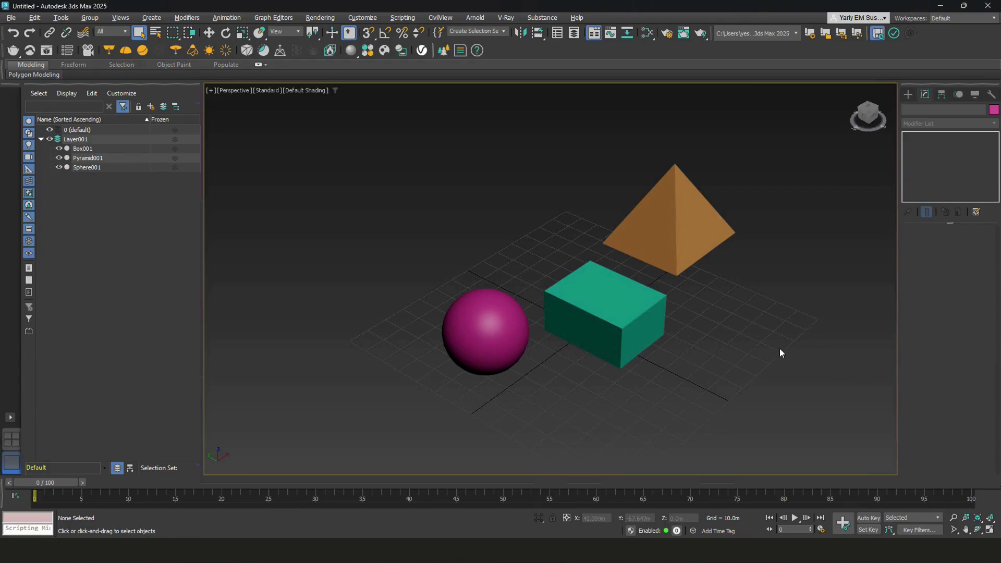
{"action": "left_click", "coordinate": [954, 522]}
{"action": "mouse_move", "coordinate": [742, 334]}
{"action": "left_mouse_down"}
{"action": "mouse_move", "coordinate": [737, 342]}
{"action": "mouse_move", "coordinate": [730, 320]}
{"action": "left_mouse_up"}
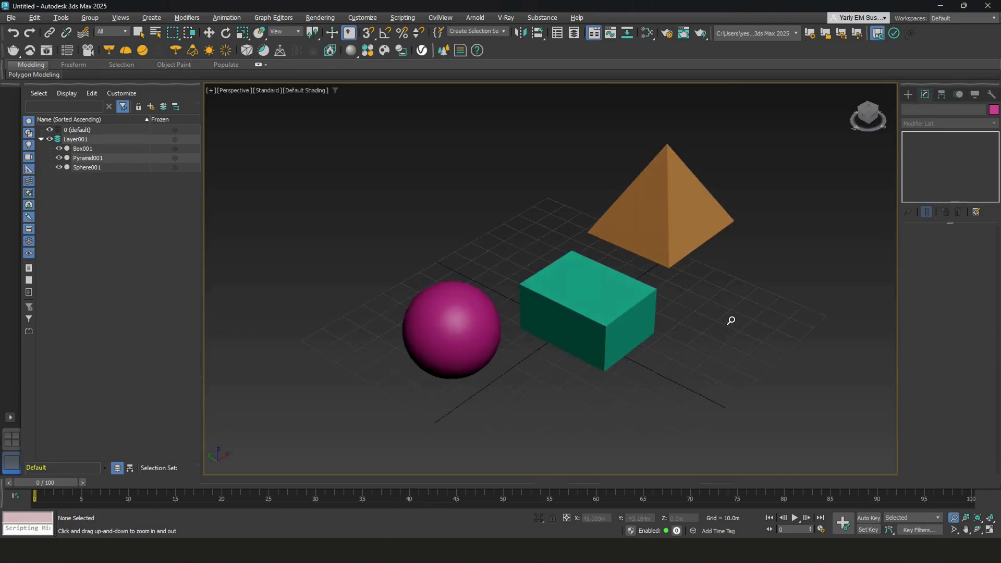
{"action": "key", "text": "q"}
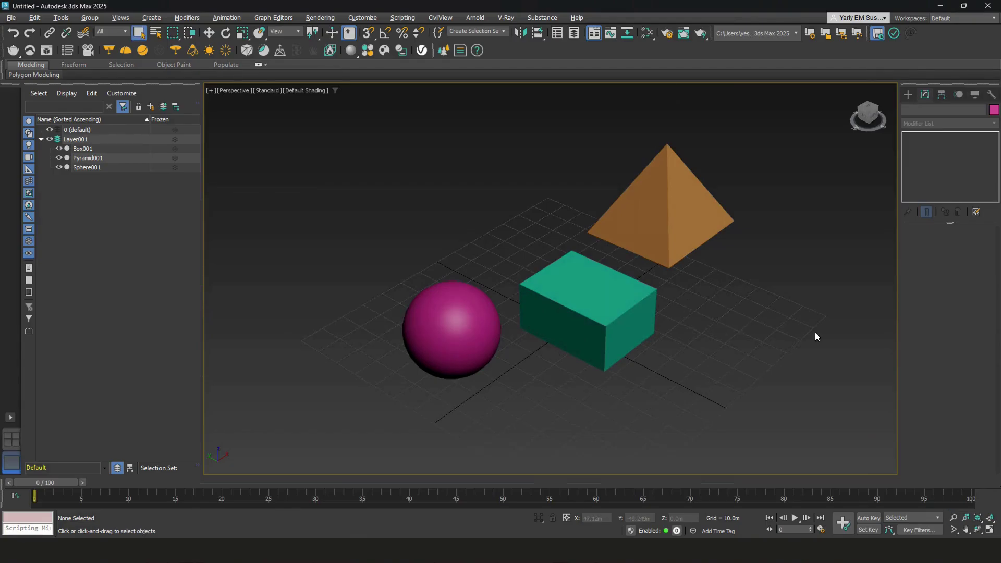
Step: Pan the Perspective view around the three objects with the Pan View tool
{"action": "left_click", "coordinate": [965, 530]}
{"action": "mouse_move", "coordinate": [681, 314]}
{"action": "left_mouse_down"}
{"action": "mouse_move", "coordinate": [652, 252]}
{"action": "mouse_move", "coordinate": [609, 279]}
{"action": "mouse_move", "coordinate": [615, 319]}
{"action": "mouse_move", "coordinate": [688, 325]}
{"action": "left_mouse_up"}
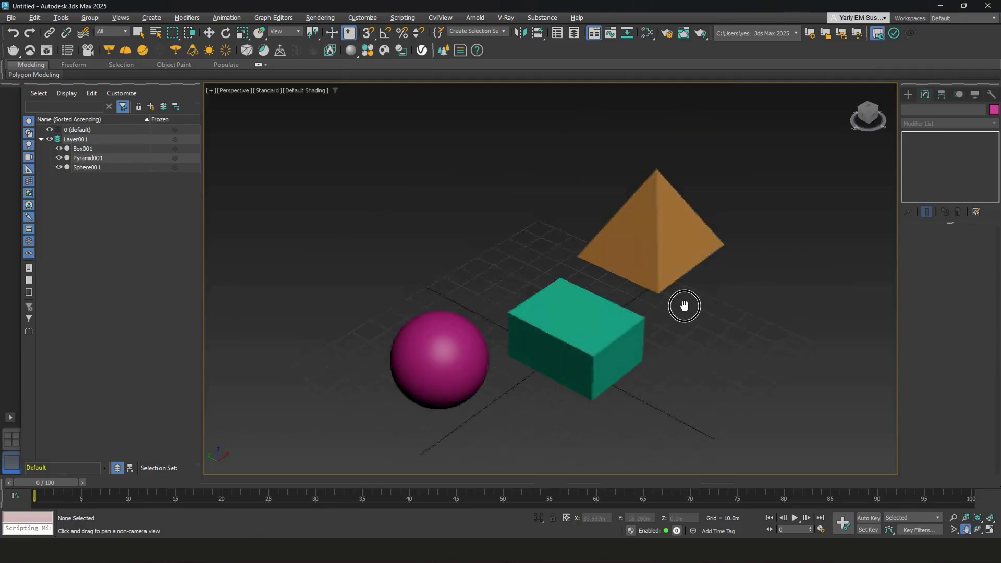
{"action": "left_click_drag", "start_coordinate": [684, 305], "coordinate": [727, 290]}
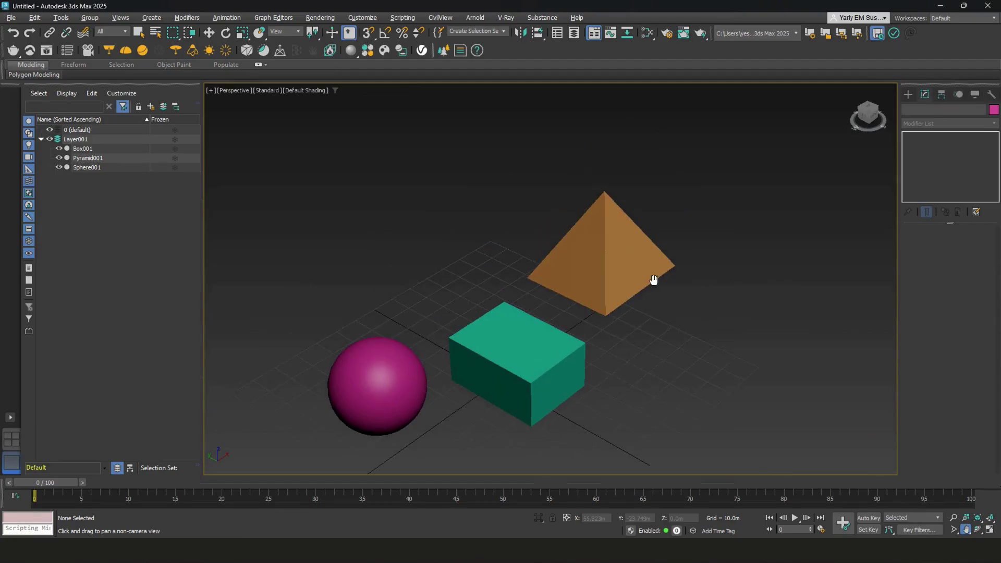
Step: Orbit the Perspective view around the three objects horizontally, vertically and freely with the Orbit tool, and return to Select Object
{"action": "scroll", "coordinate": [653, 280], "scroll_direction": "down", "scroll_amount": 4}
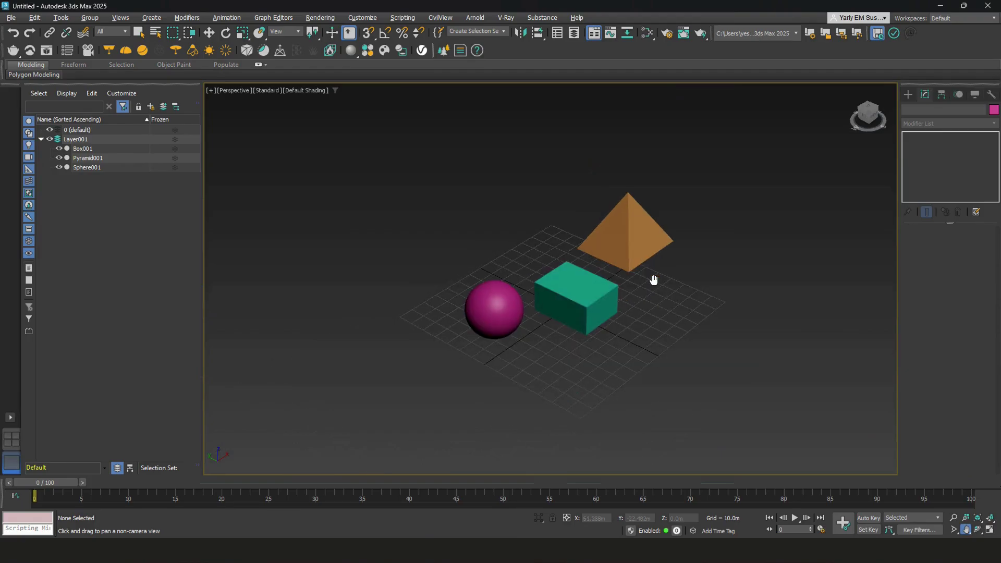
{"action": "key", "text": "Escape"}
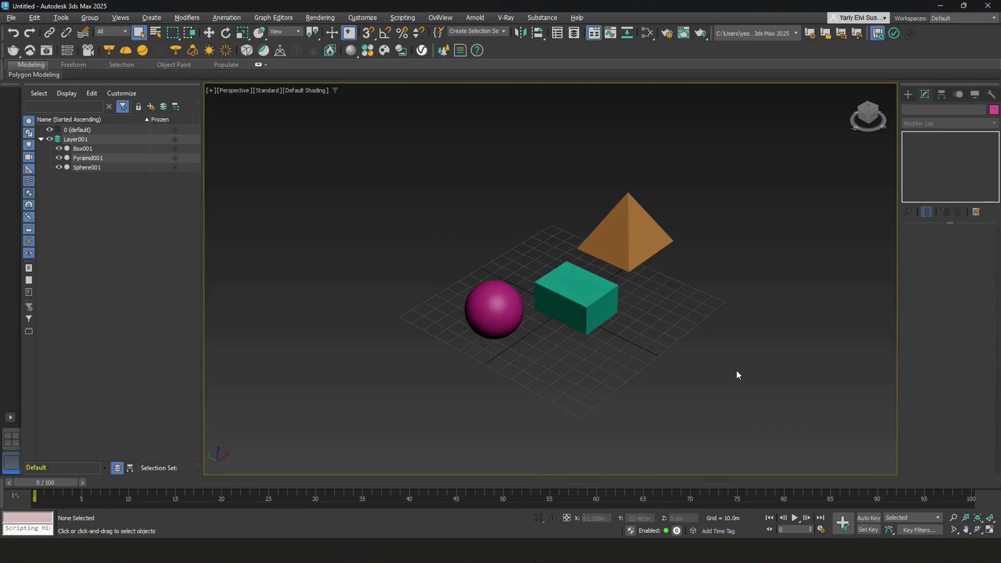
{"action": "left_click", "coordinate": [978, 530]}
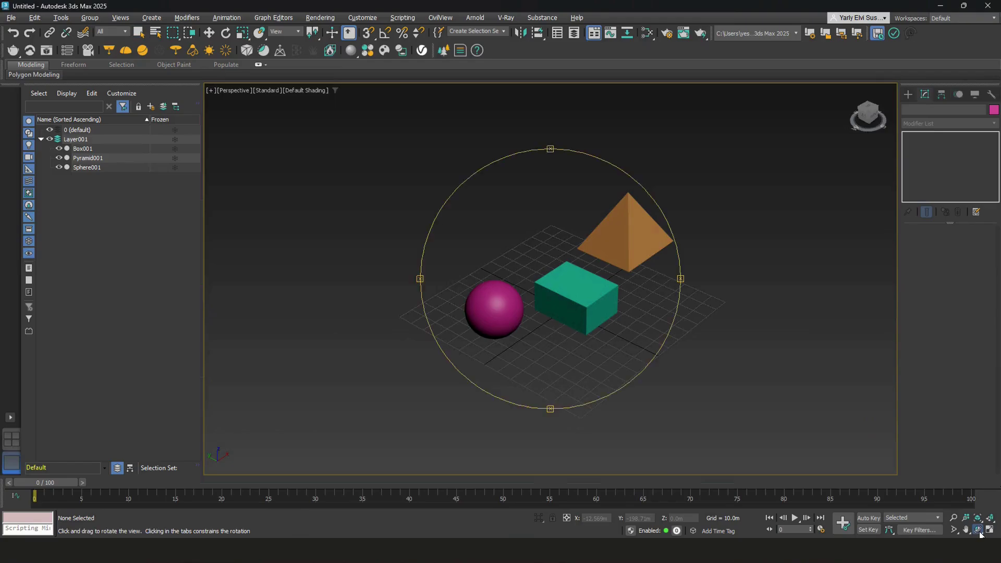
{"action": "mouse_move", "coordinate": [678, 276]}
{"action": "left_mouse_down"}
{"action": "mouse_move", "coordinate": [607, 268]}
{"action": "mouse_move", "coordinate": [673, 273]}
{"action": "left_mouse_up"}
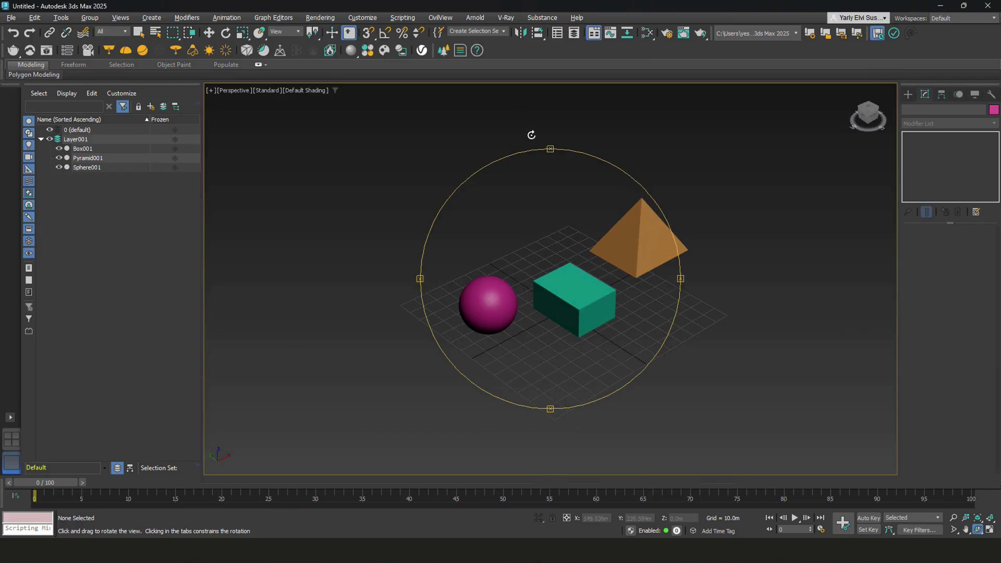
{"action": "mouse_move", "coordinate": [550, 150]}
{"action": "left_mouse_down"}
{"action": "mouse_move", "coordinate": [549, 179]}
{"action": "mouse_move", "coordinate": [548, 136]}
{"action": "left_mouse_up"}
{"action": "left_click_drag", "start_coordinate": [577, 281], "coordinate": [710, 313]}
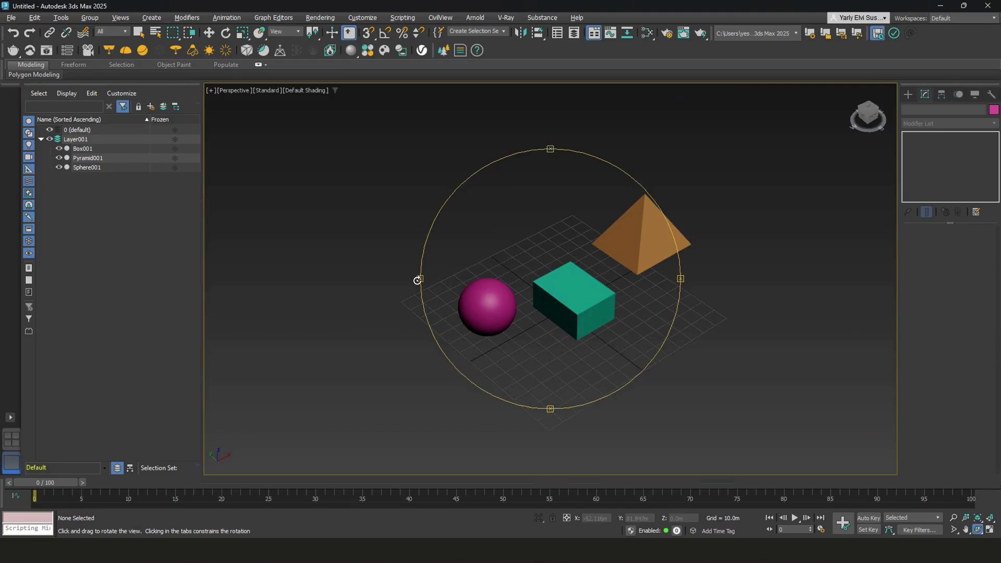
{"action": "key", "text": "Escape"}
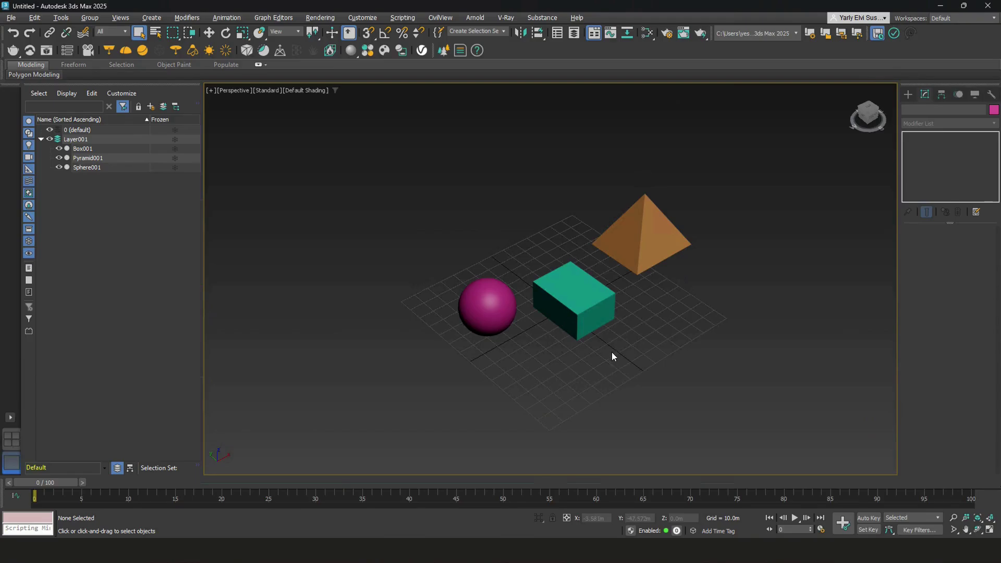
Step: Frame the three objects with Zoom Extents, zoom the Perspective view far out, and frame all objects again
{"action": "left_click", "coordinate": [978, 519]}
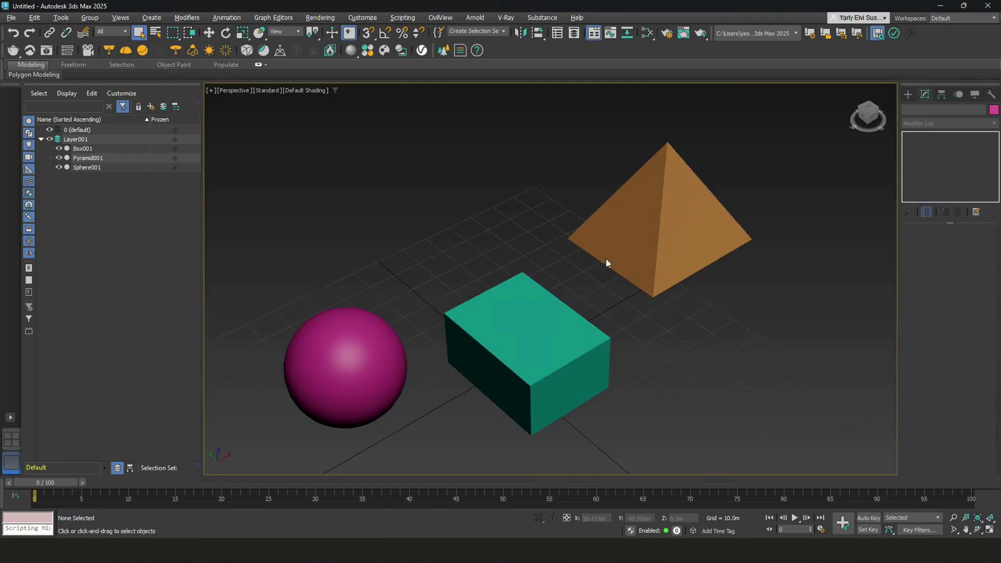
{"action": "scroll", "coordinate": [642, 273], "scroll_direction": "down", "scroll_amount": 10}
{"action": "scroll", "coordinate": [644, 273], "scroll_direction": "down", "scroll_amount": 5}
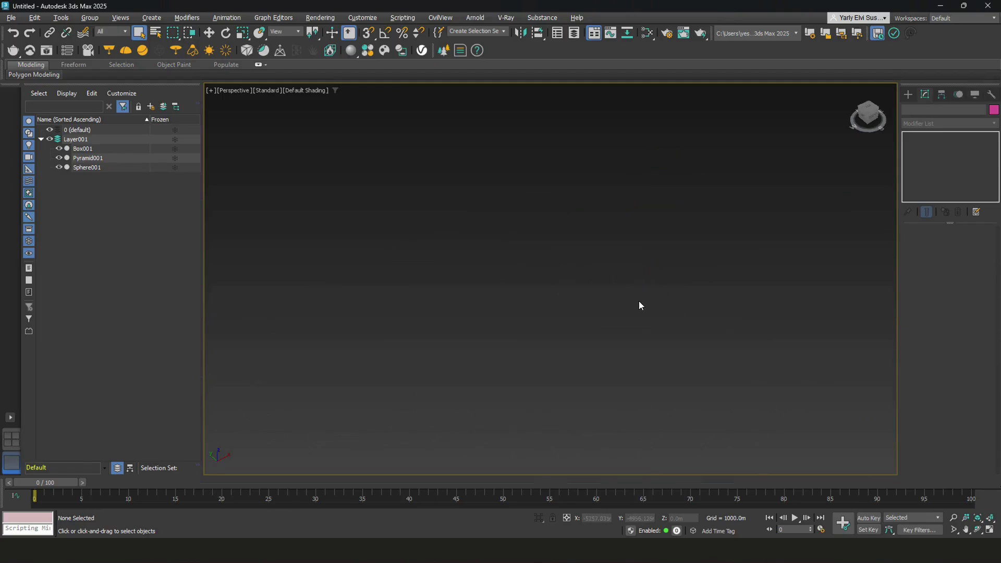
{"action": "left_click", "coordinate": [979, 520]}
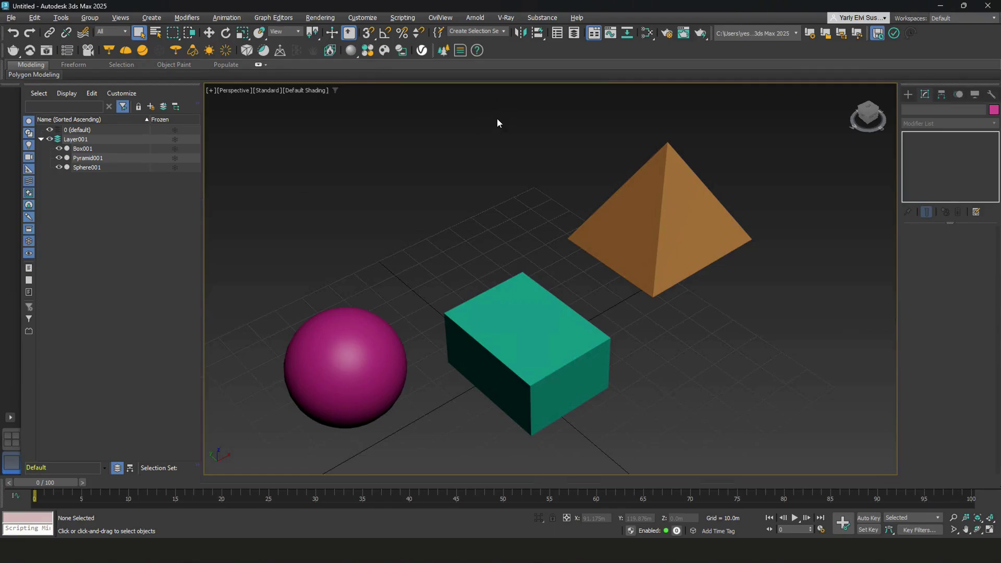
Step: Review the system unit scale and the display unit scale in Units Setup, and accept both dialogs
{"action": "left_click", "coordinate": [364, 19]}
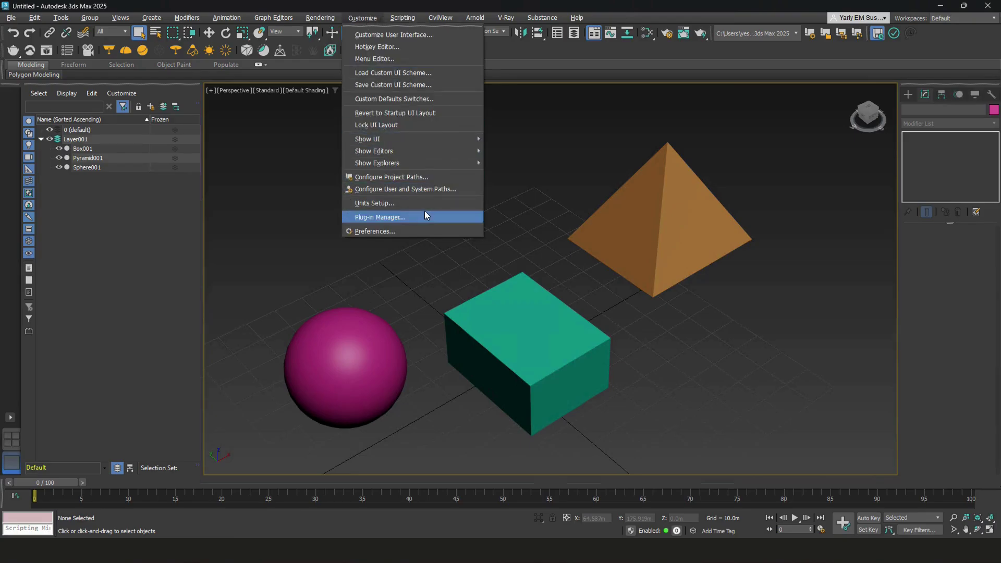
{"action": "left_click", "coordinate": [403, 205]}
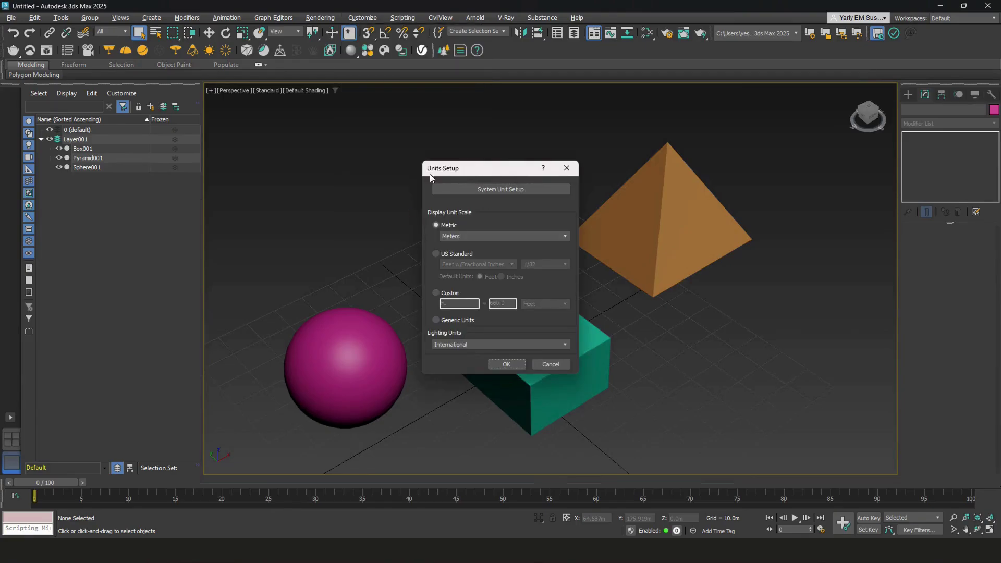
{"action": "left_click", "coordinate": [501, 189]}
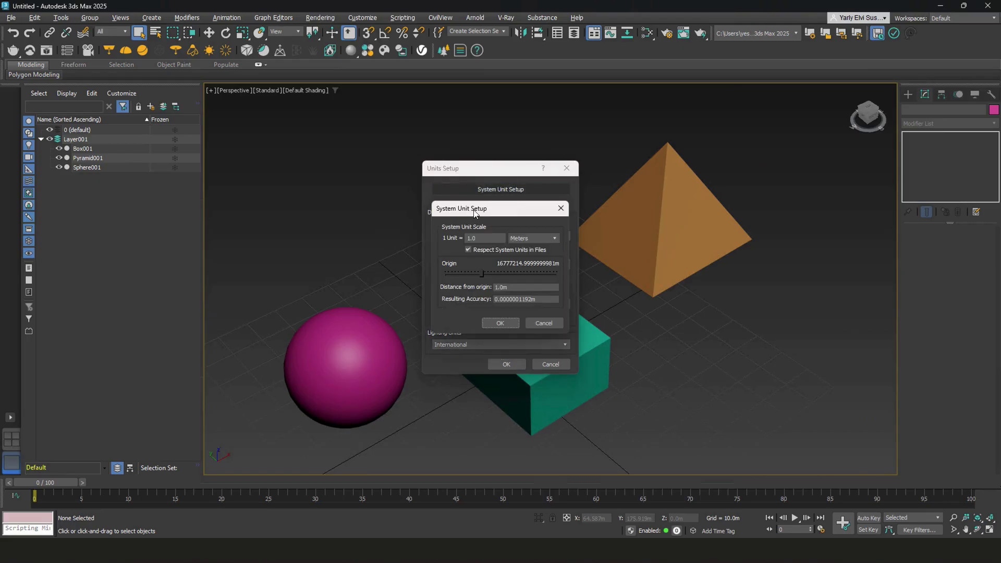
{"action": "left_click_drag", "start_coordinate": [475, 213], "coordinate": [648, 220]}
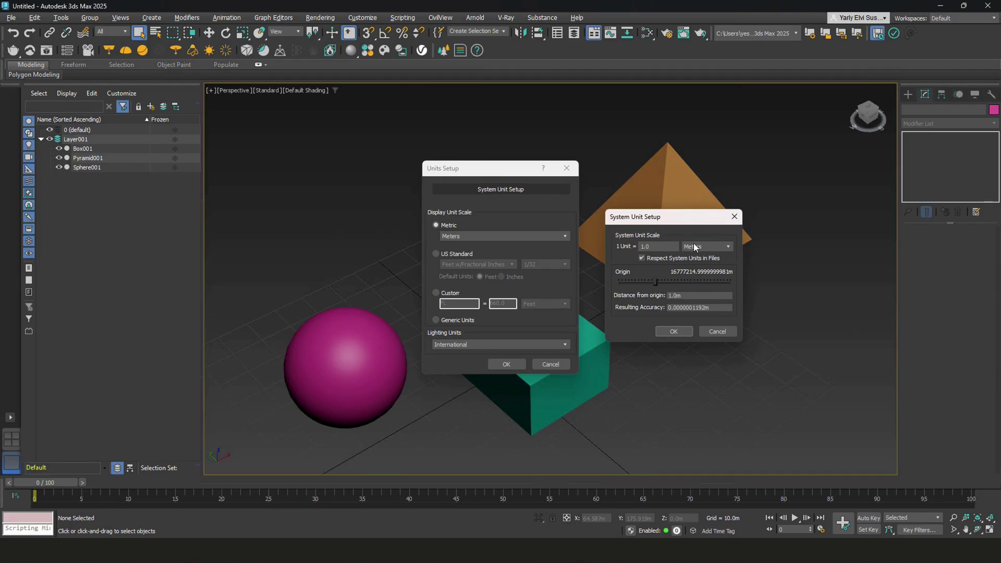
{"action": "left_click", "coordinate": [671, 331]}
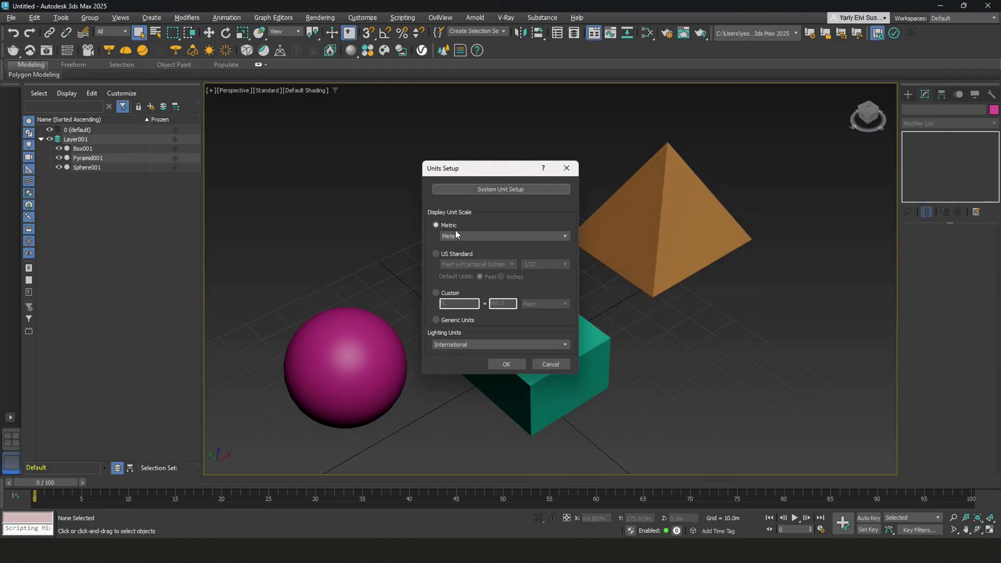
{"action": "left_click", "coordinate": [513, 364]}
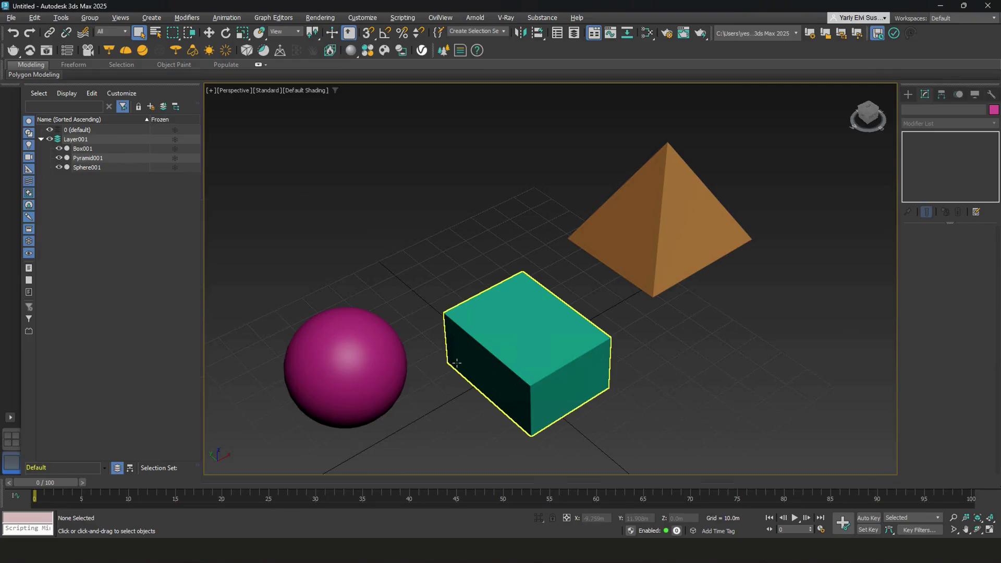